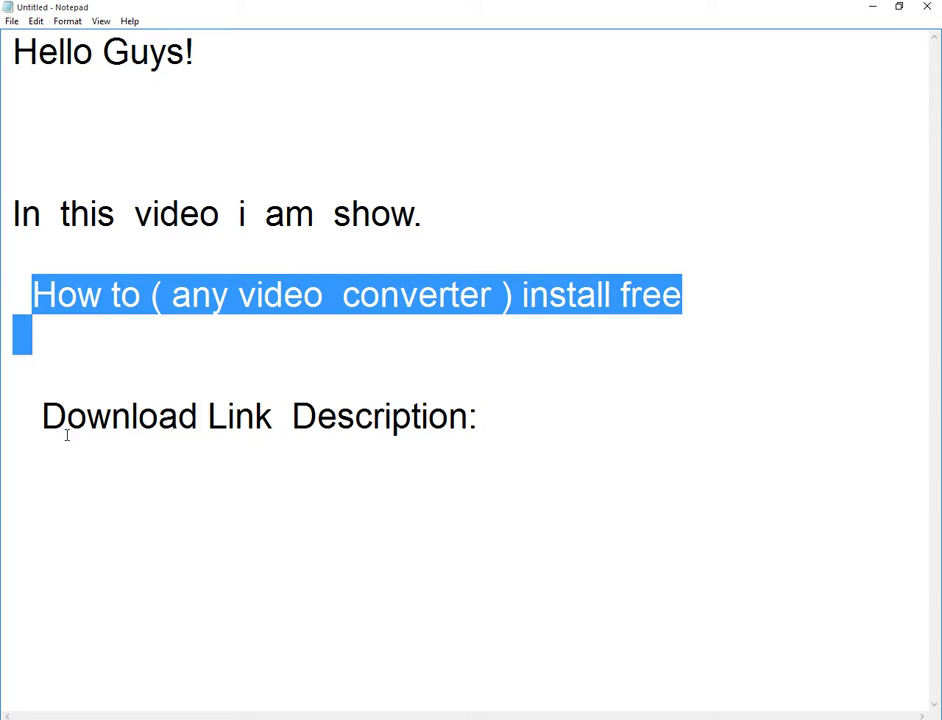
Minimize the note and set the destination of the Any Video Converter Ultimate setup to All In One Folder on drive E:
left_click(872, 6)
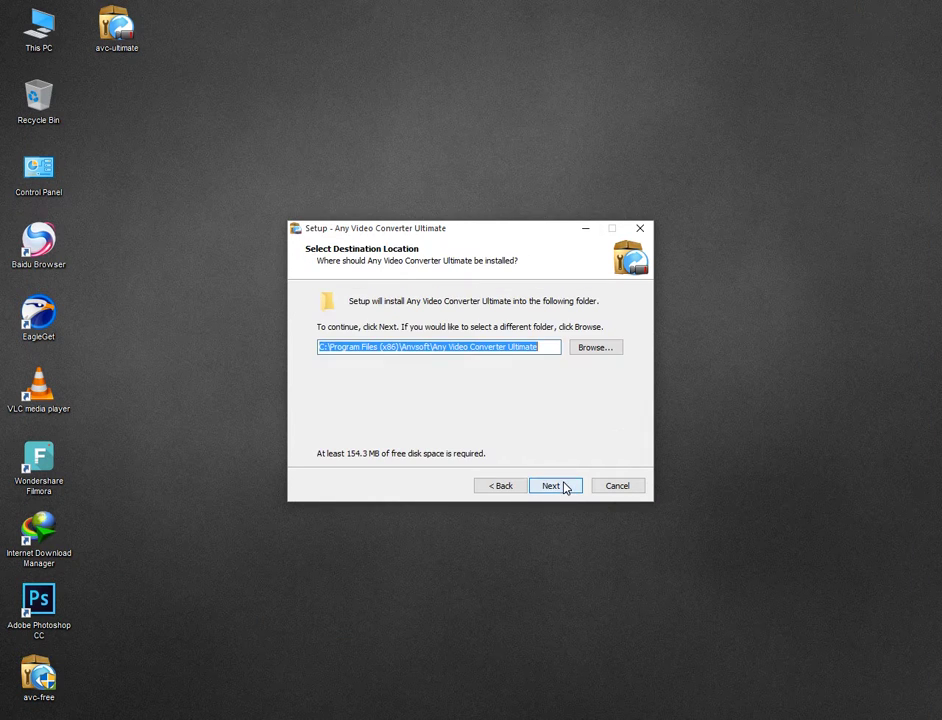
left_click(595, 347)
left_click_drag(582, 333, 580, 428)
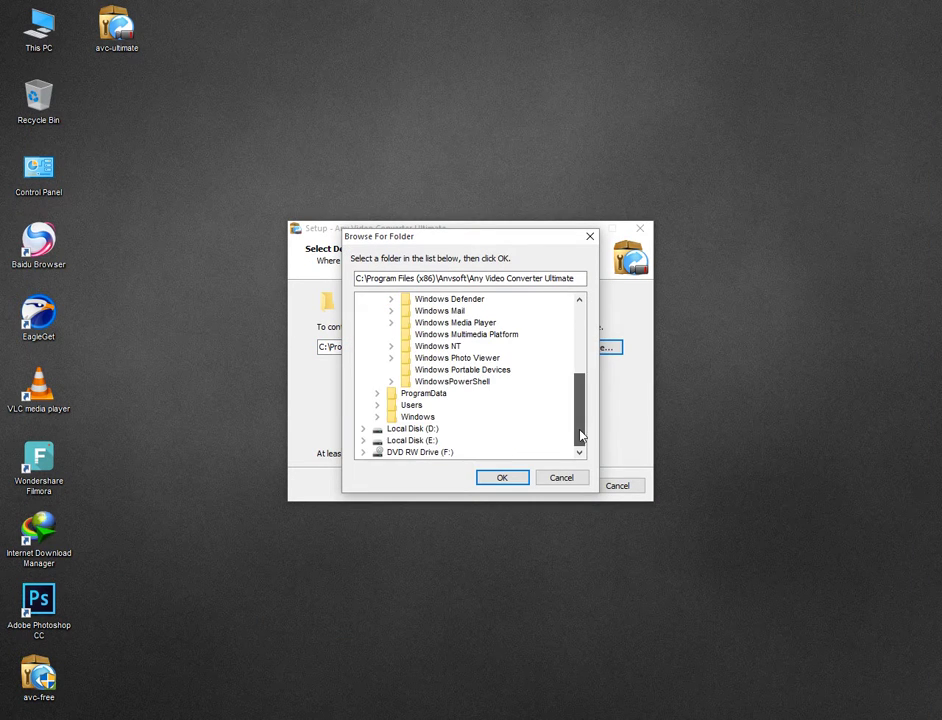
left_click(431, 440)
double_click(428, 441)
left_click(428, 394)
left_click(502, 477)
left_click(551, 485)
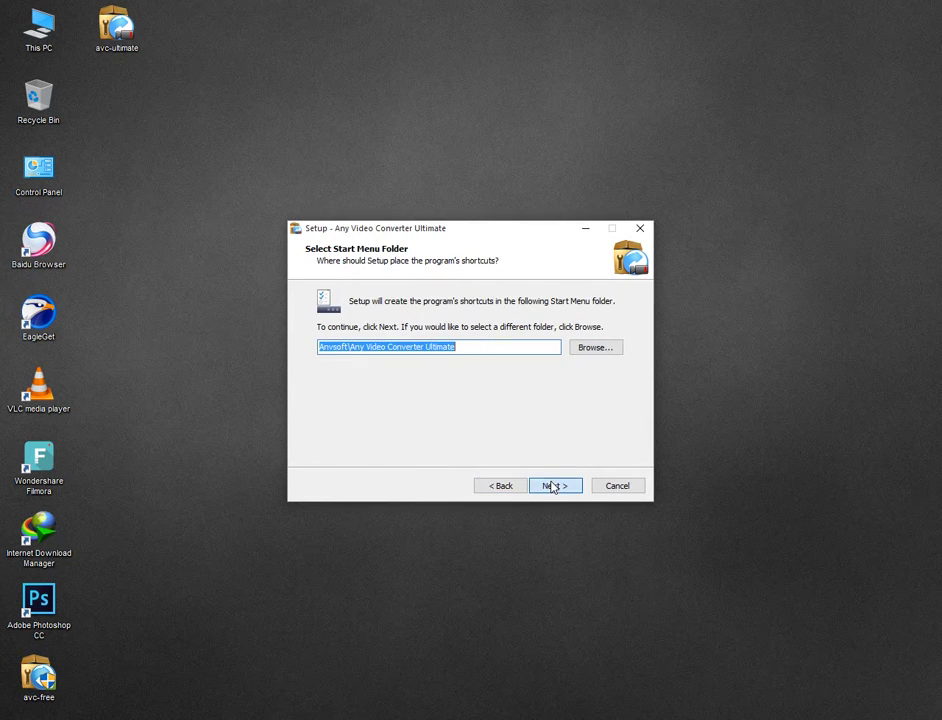
Choose another Start Menu folder for the program's shortcuts and continue to the additional tasks
left_click(603, 350)
left_click(410, 334)
left_click(502, 477)
left_click(553, 485)
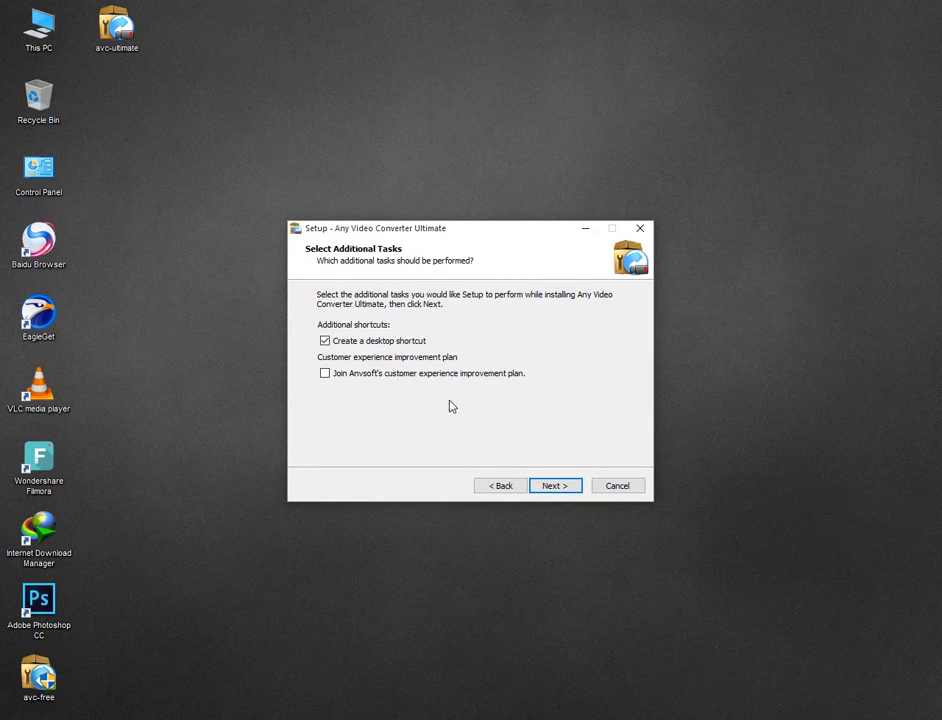
Keep only the desktop shortcut task, start the installation, and continue past the driver notice
left_click(554, 487)
left_click(554, 487)
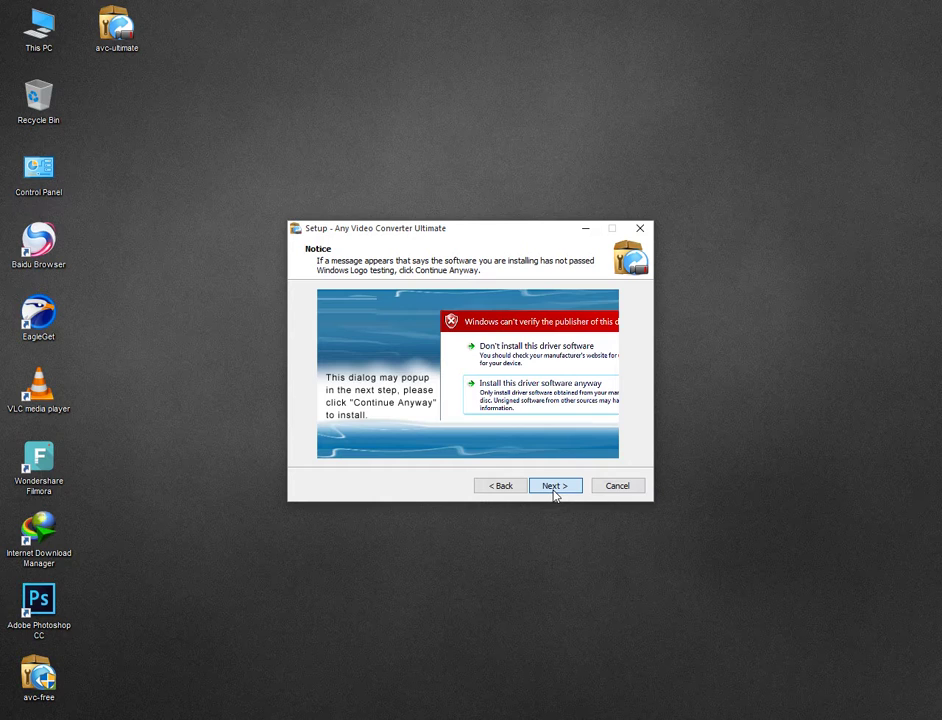
left_click(554, 487)
right_click(371, 144)
left_click(393, 187)
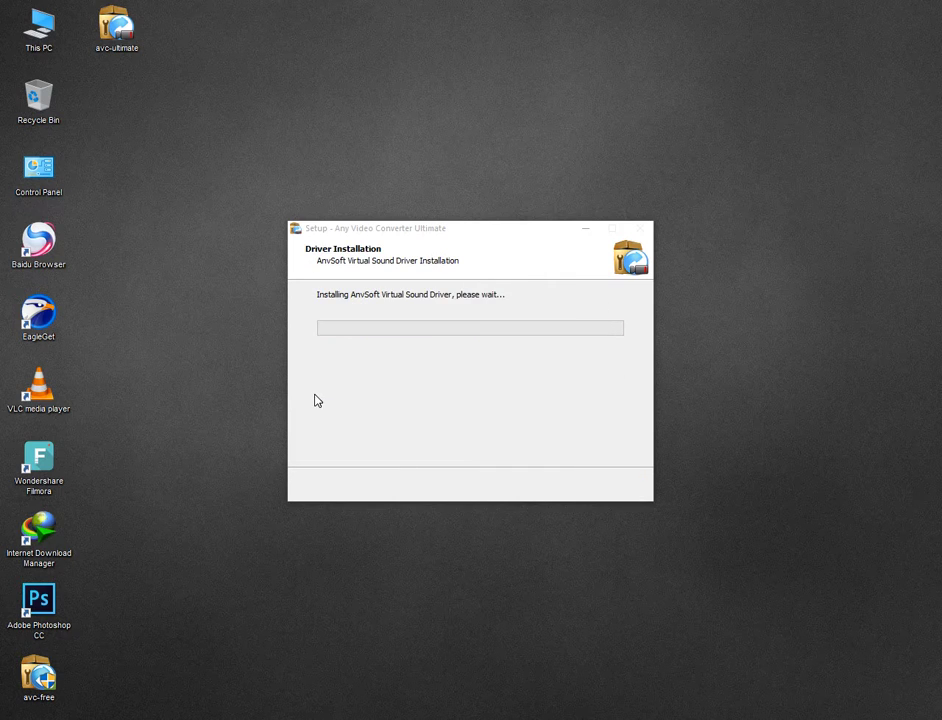
right_click(375, 6)
left_click(404, 42)
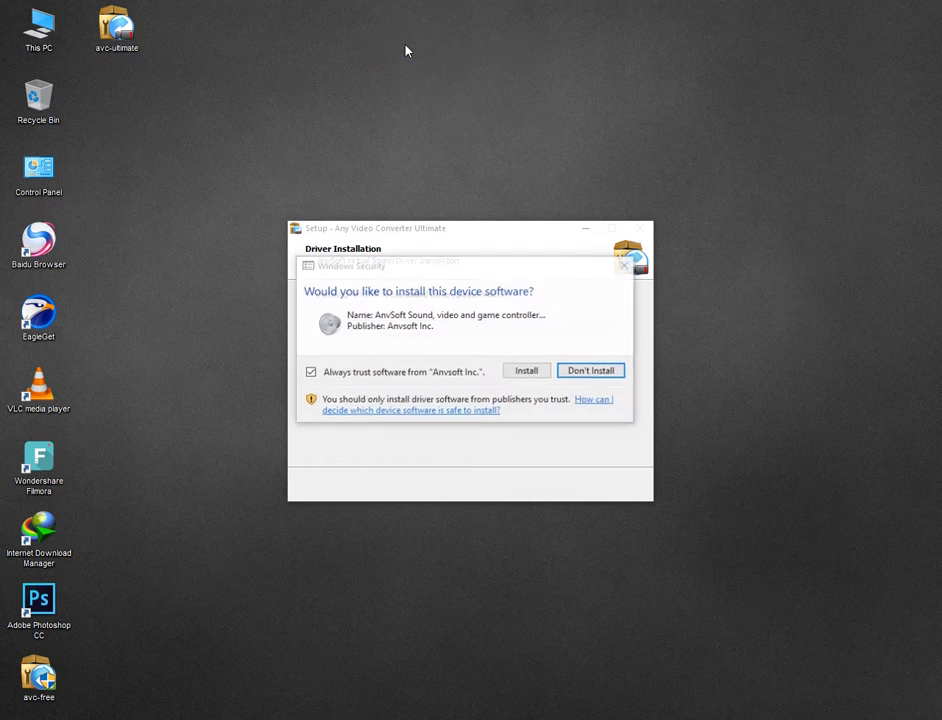
Install the AnvSoft device software and finish the setup, launching Any Video Converter Ultimate in trial mode
left_click(527, 376)
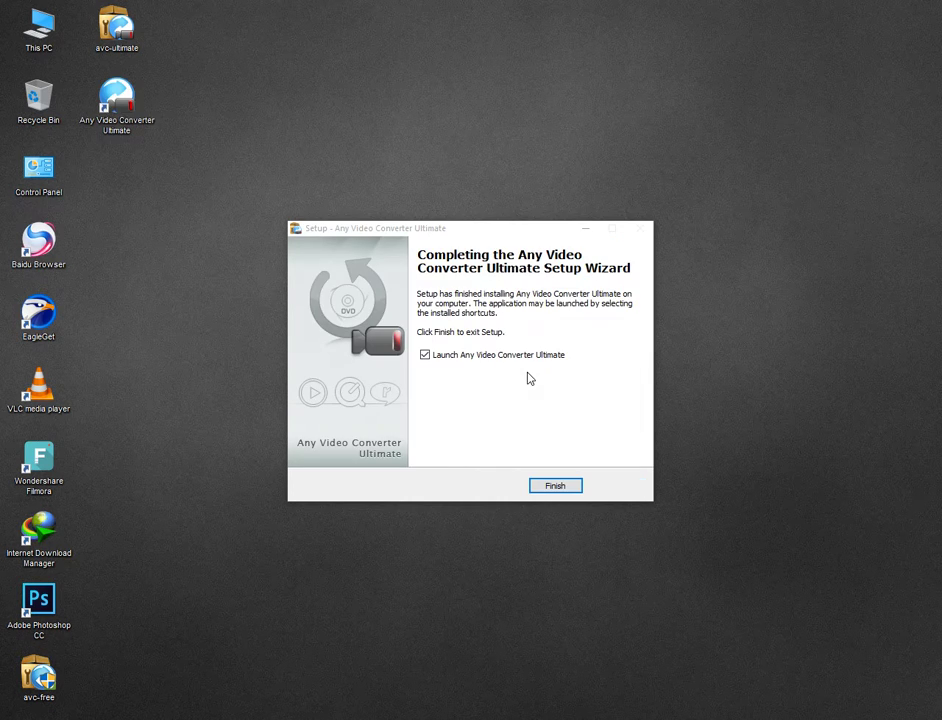
left_click(549, 485)
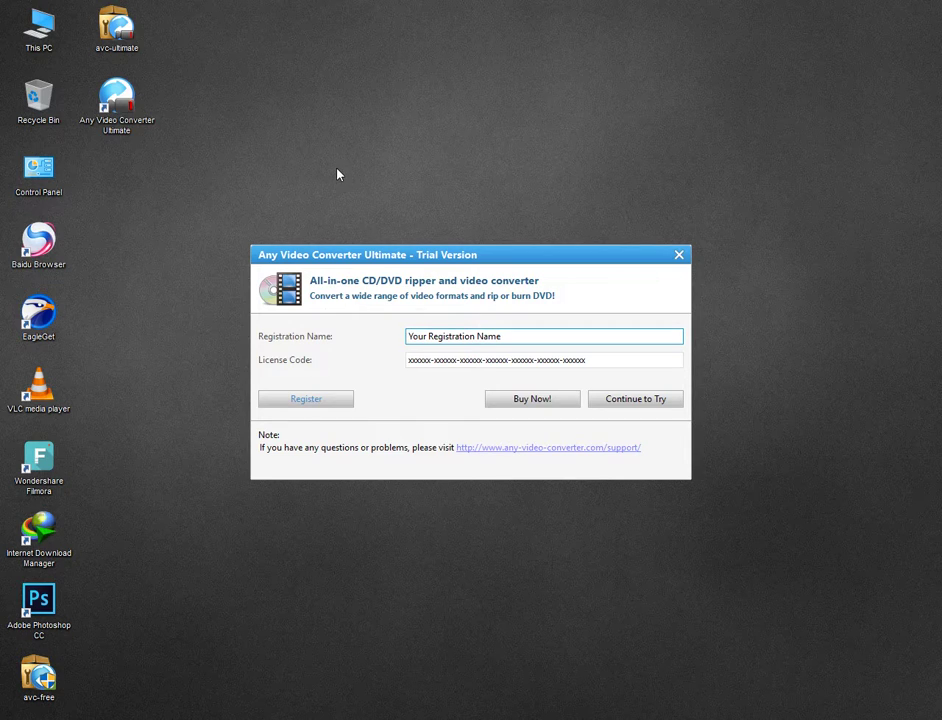
left_click(614, 404)
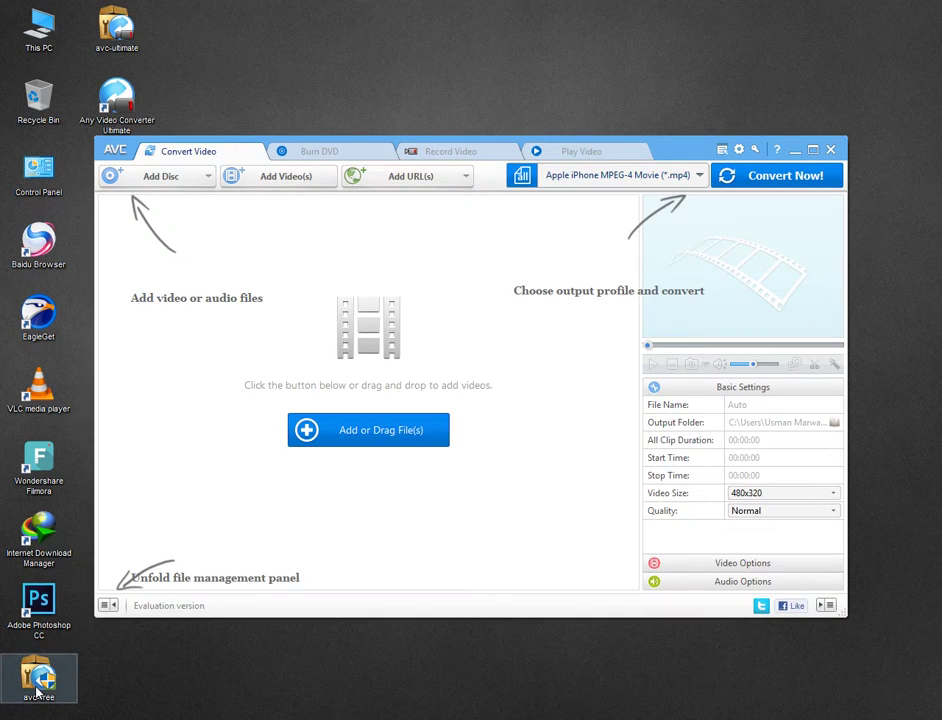
Move the avc-free installer icon to the desktop's upper area, and add and highlight the line "install avc free" in the Notepad note
left_click_drag(40, 683, 426, 30)
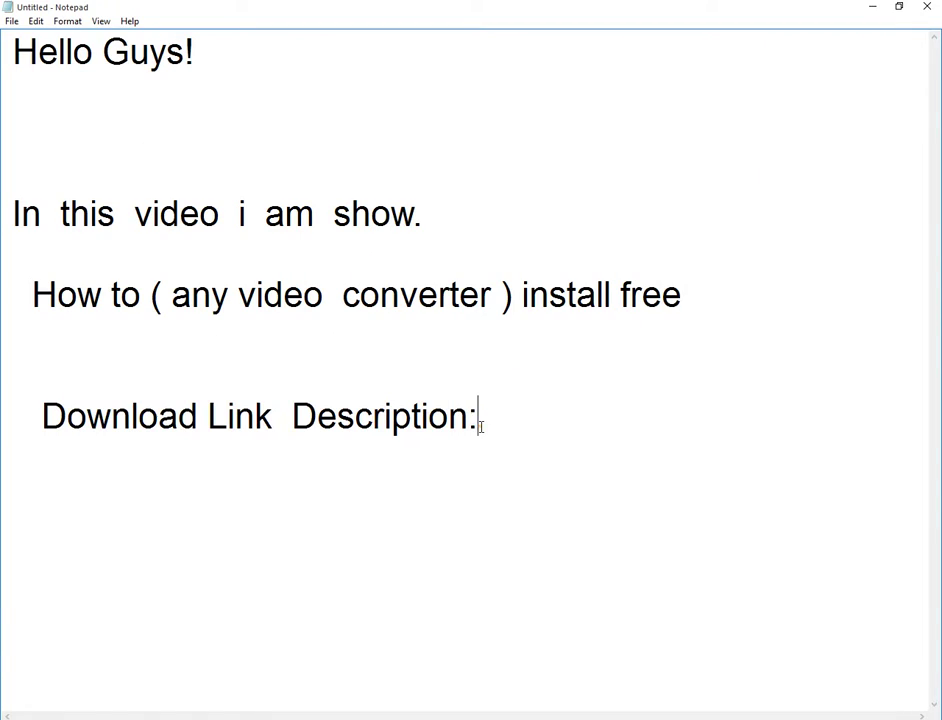
left_click(479, 424)
key("Return")
key("Return")
type("install ")
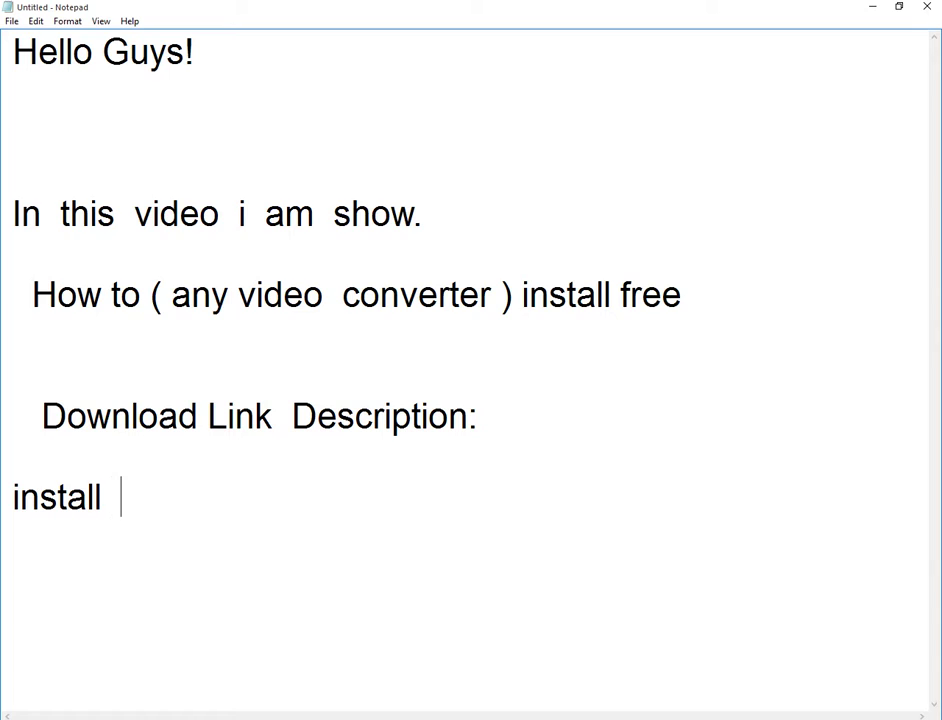
type(" avds")
key("BackSpace")
key("BackSpace")
type("c  ")
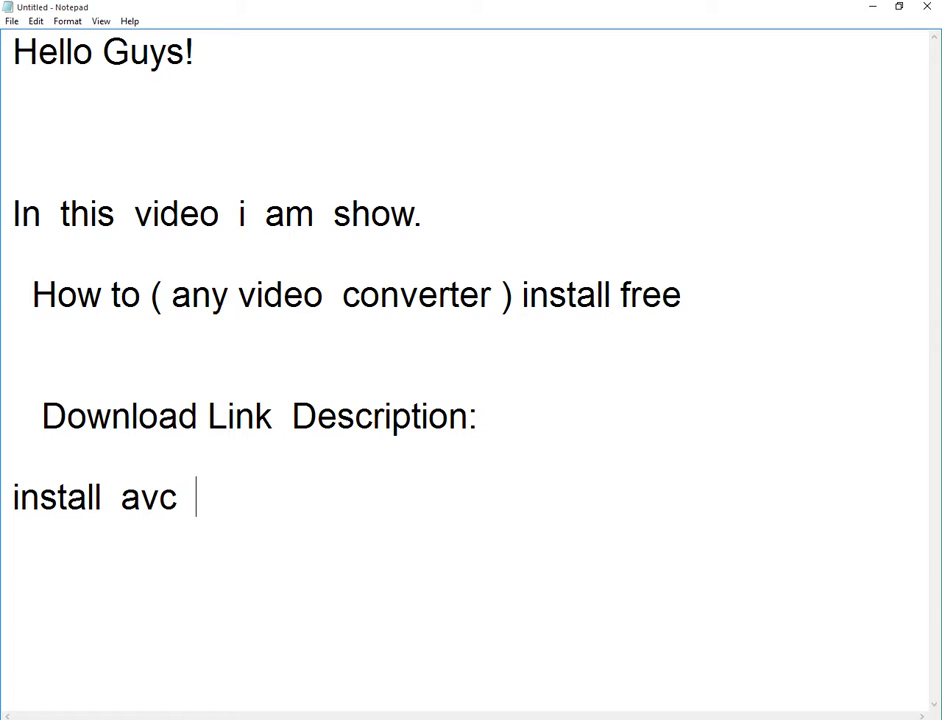
type("free")
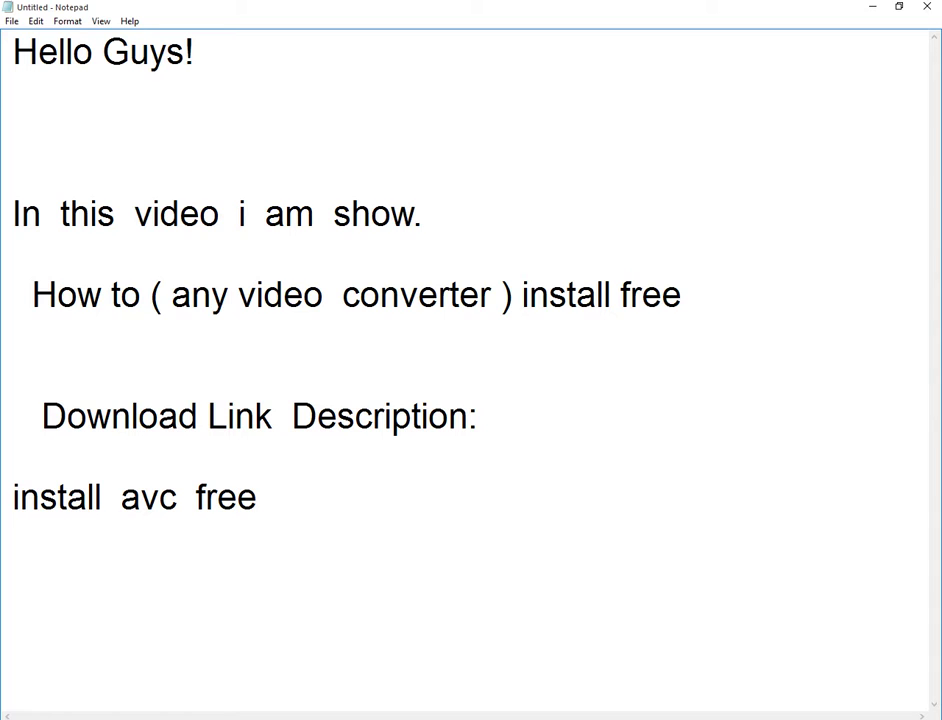
left_click_drag(284, 500, 7, 516)
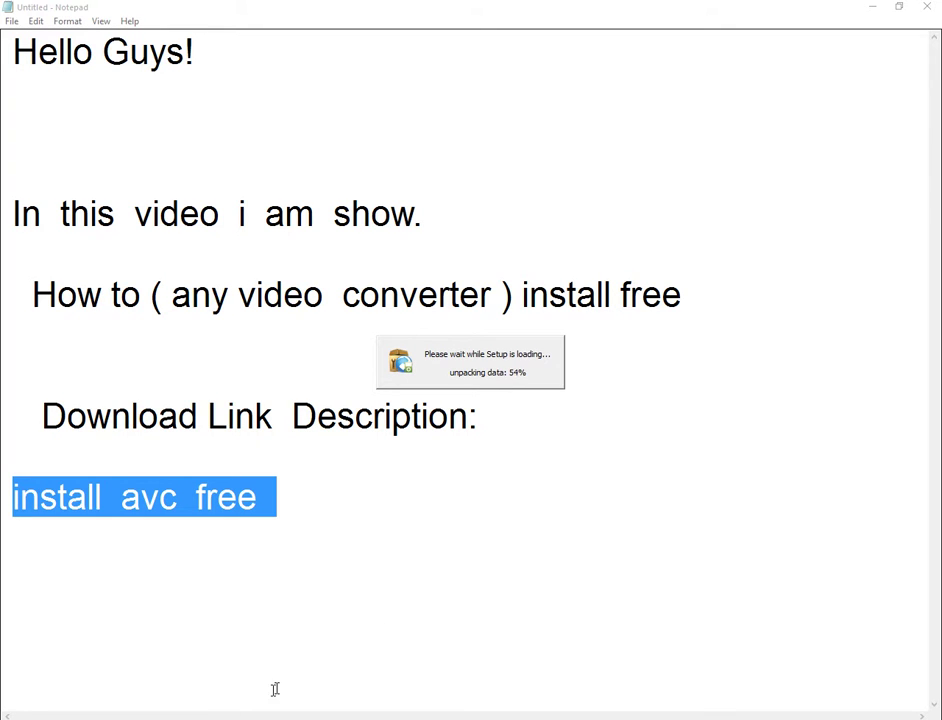
In File Explorer, create a folder named "any video converter" inside All In One Folder on Local Disk (E:)
key("super+e")
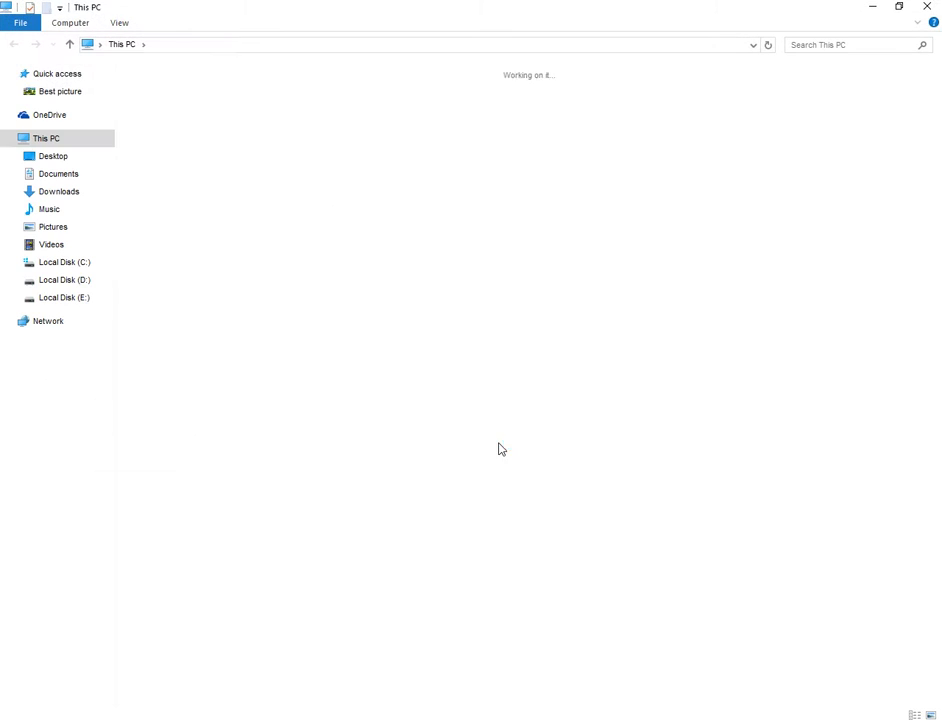
double_click(599, 200)
left_click(177, 124)
double_click(177, 124)
right_click(318, 185)
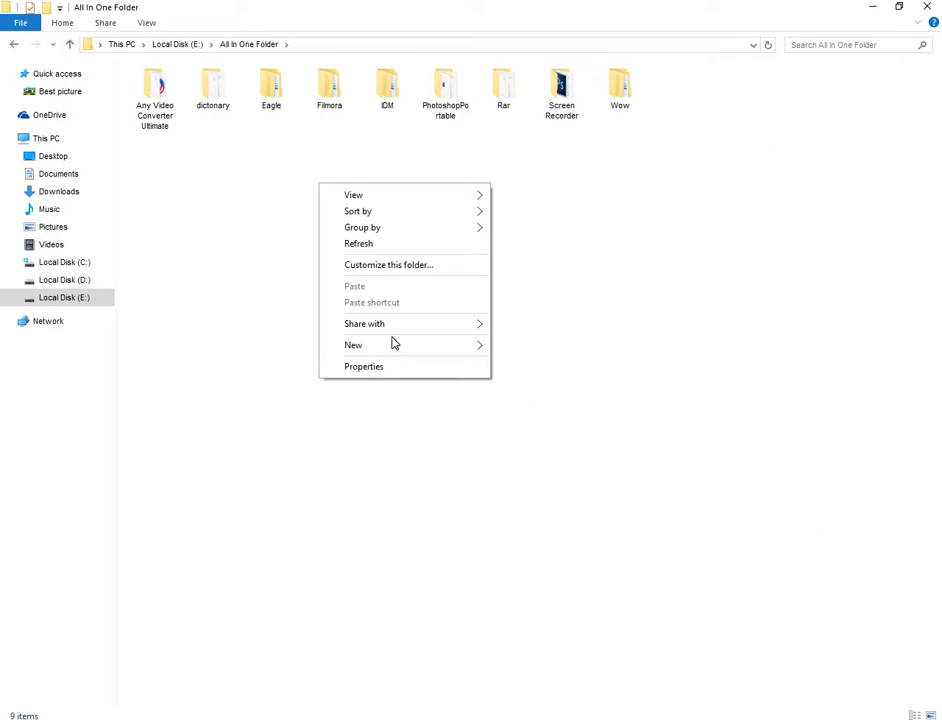
left_click(500, 346)
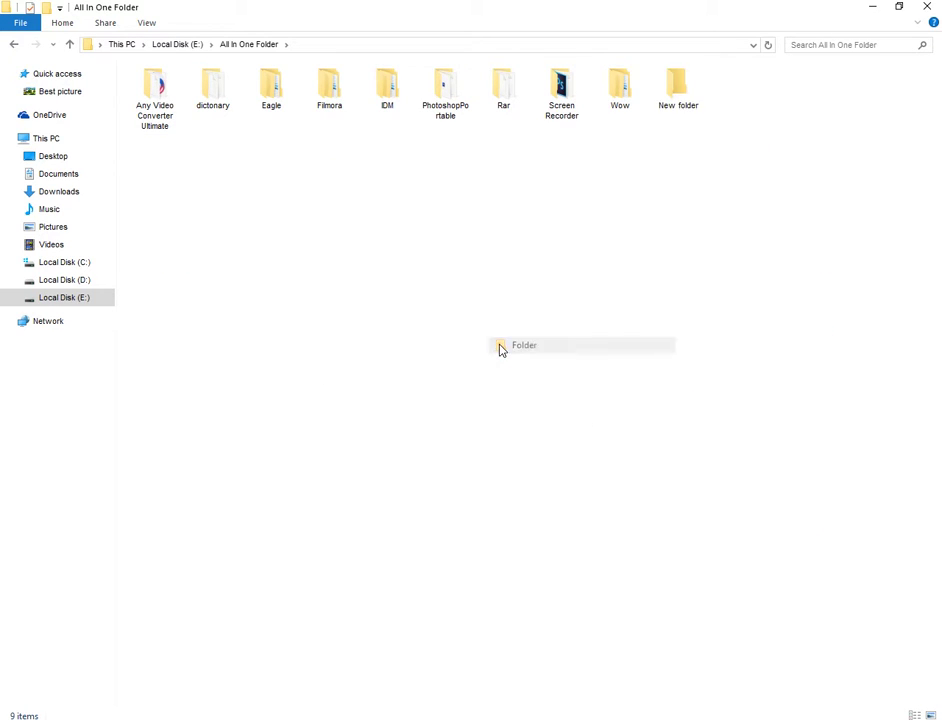
type("any v")
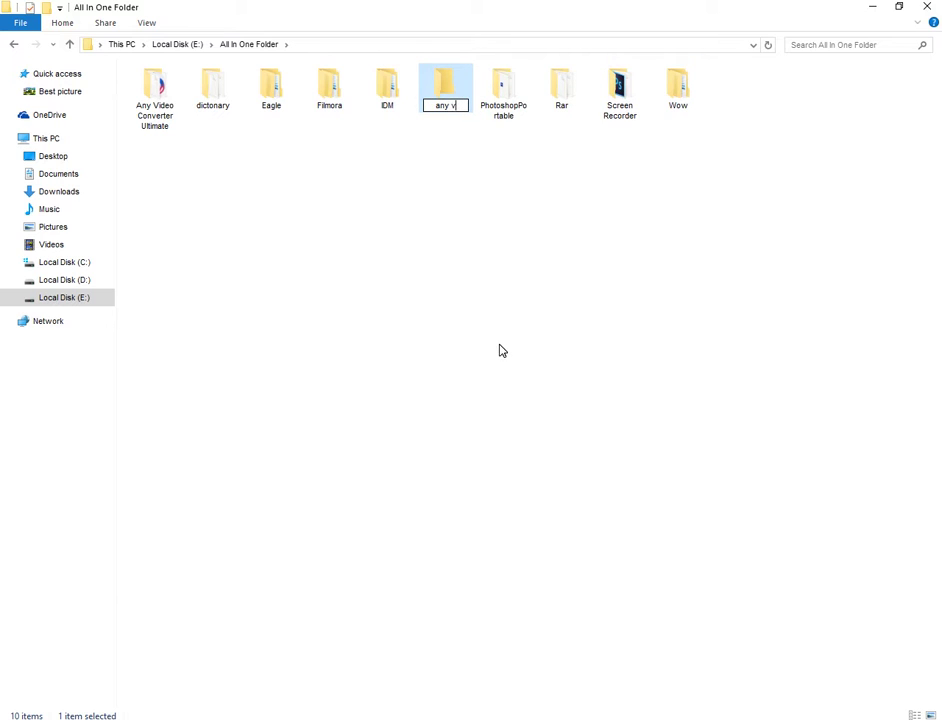
type("ideo converter")
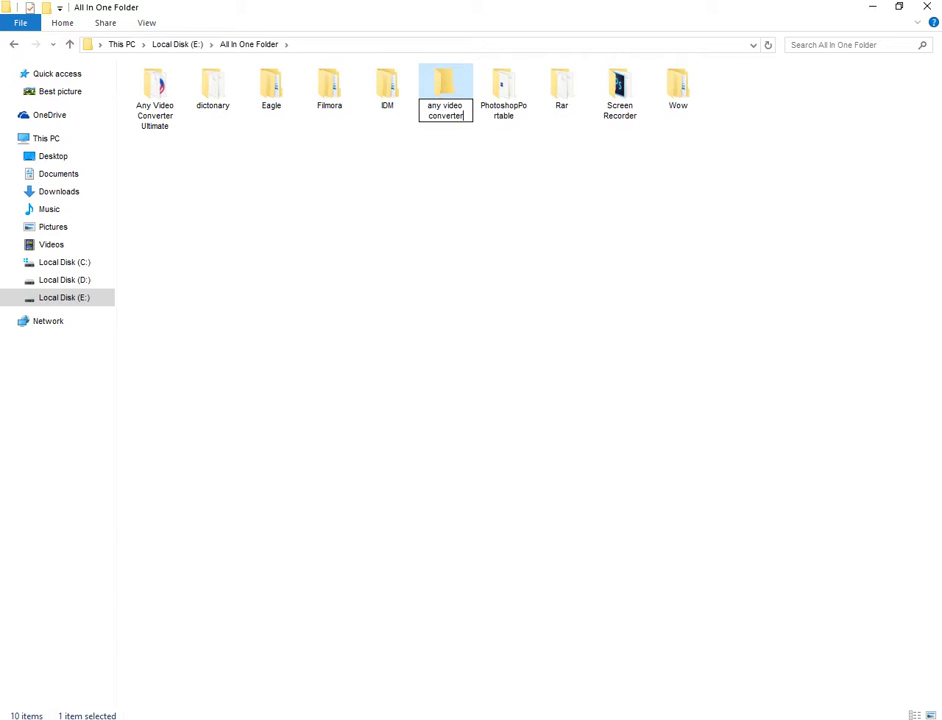
key("Return")
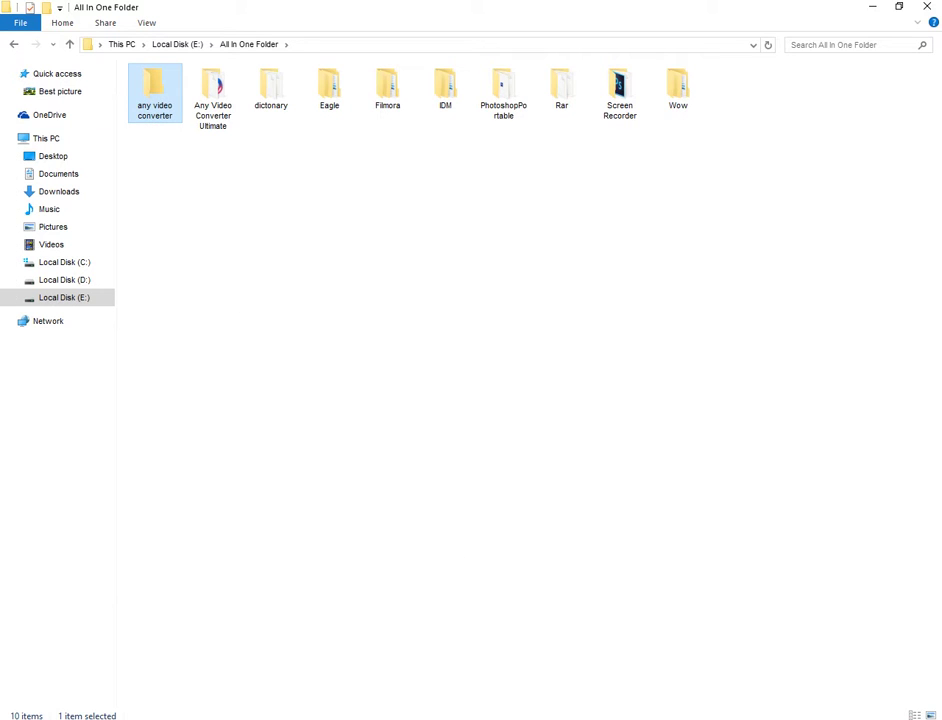
Minimize the note and close the Any Video Converter Ultimate window, refreshing the desktop
left_click(252, 665)
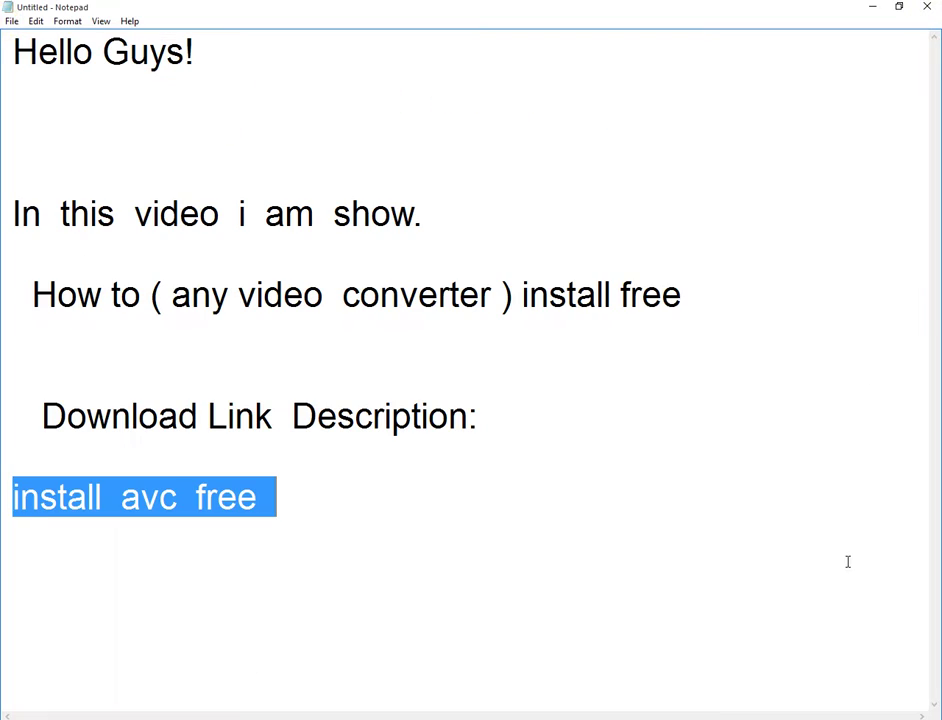
left_click(871, 6)
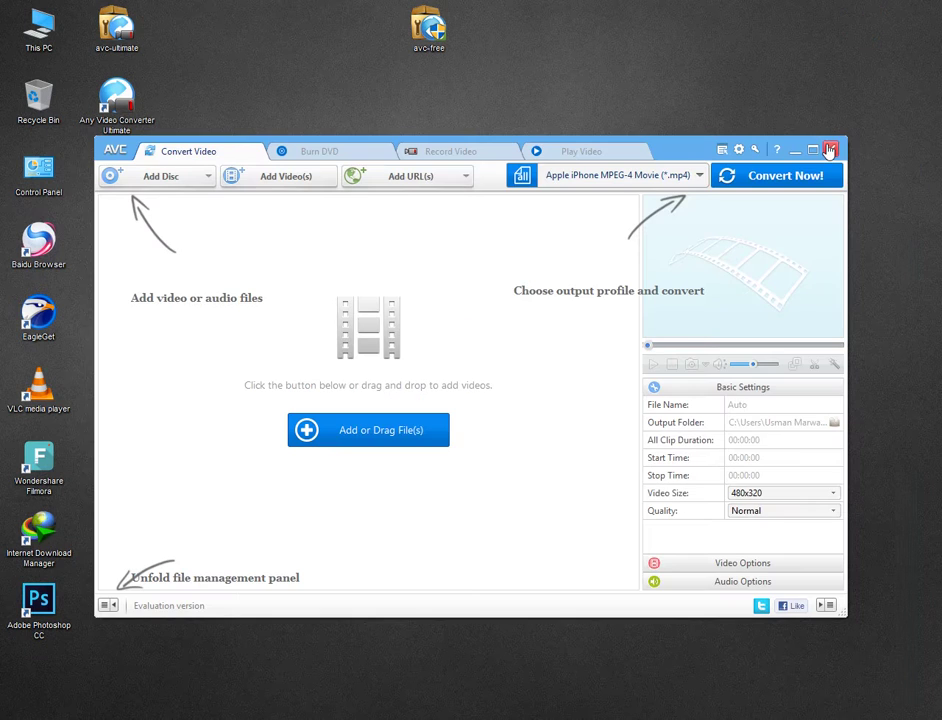
left_click(831, 150)
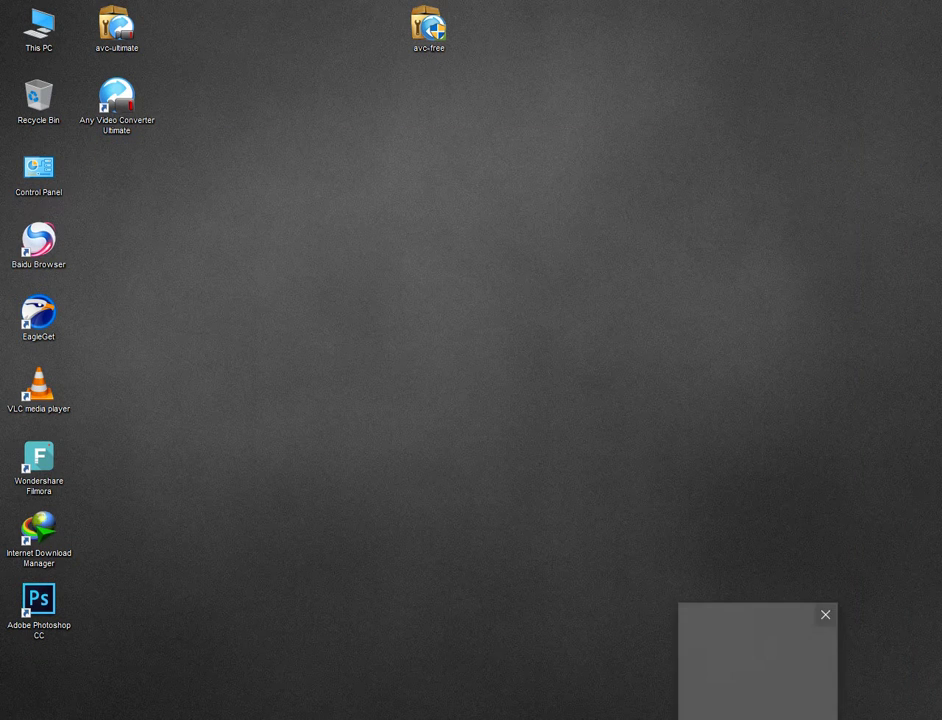
left_click_drag(228, 8, 281, 66)
right_click(281, 66)
left_click(303, 108)
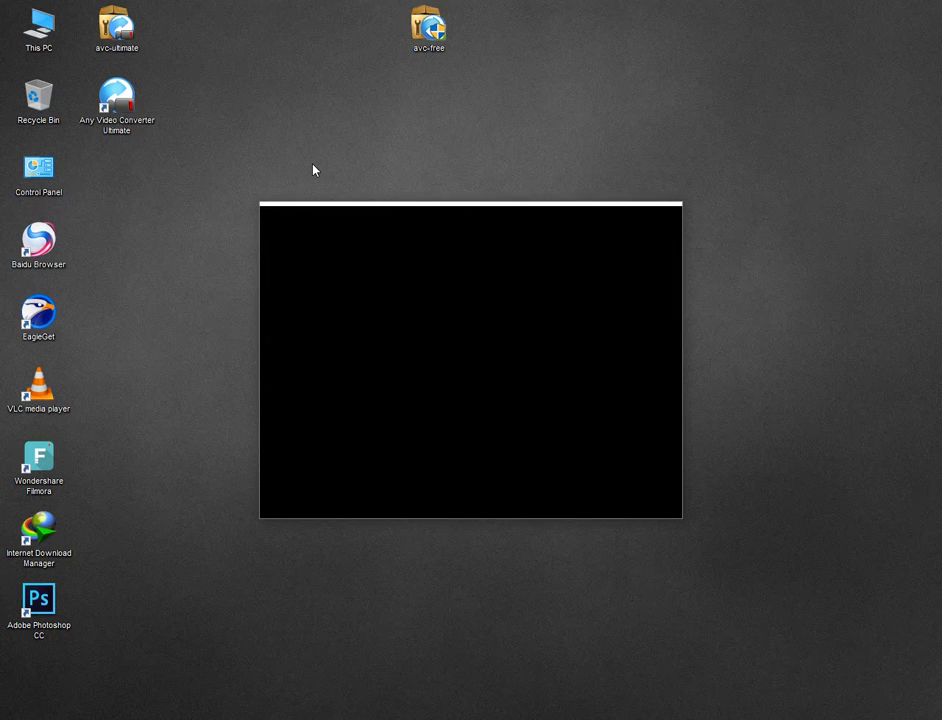
In the custom options of the AVC Free installer, set the installation path to E:\All In One Folder\any video converter
left_click(632, 505)
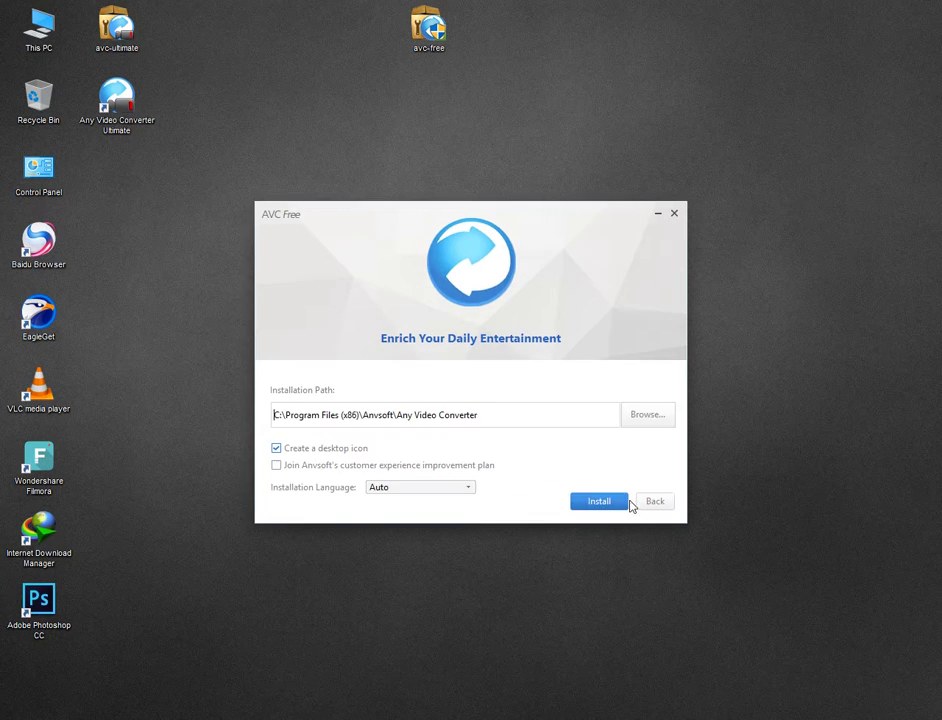
left_click(648, 418)
double_click(416, 357)
double_click(452, 446)
double_click(445, 398)
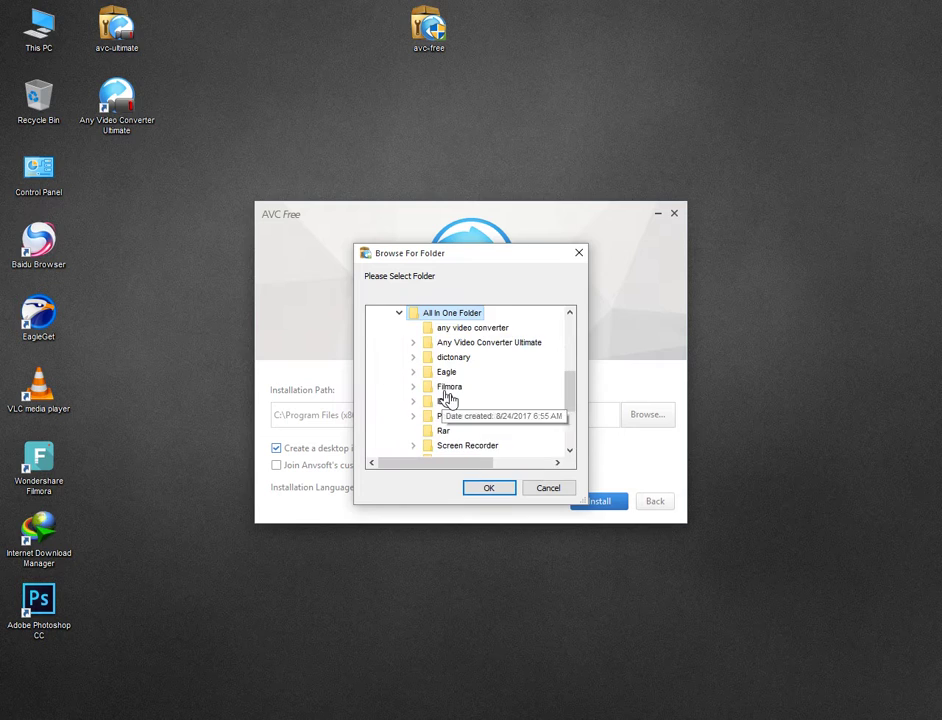
double_click(461, 342)
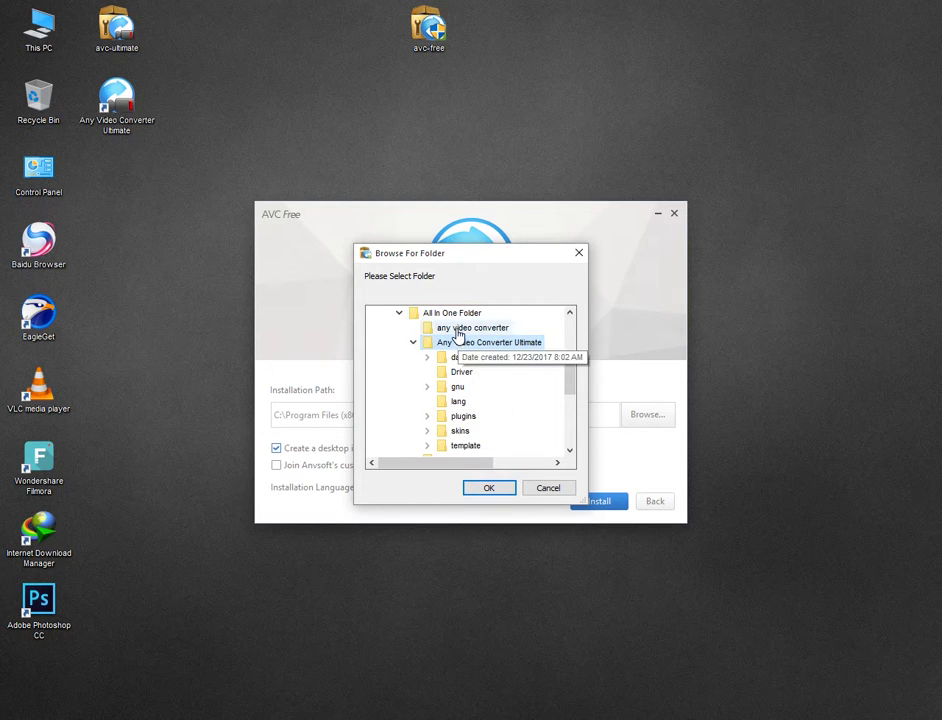
left_click(470, 328)
left_click(492, 488)
Keep the installation language on Auto and install AVC Free with the Opera browser offer declined
left_click(390, 490)
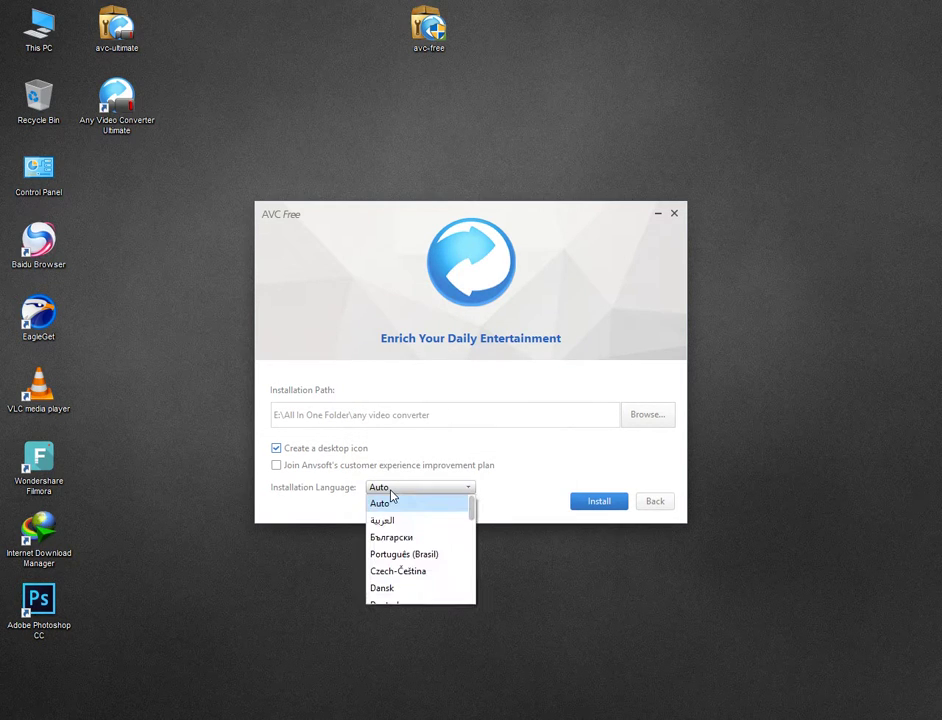
left_click(385, 503)
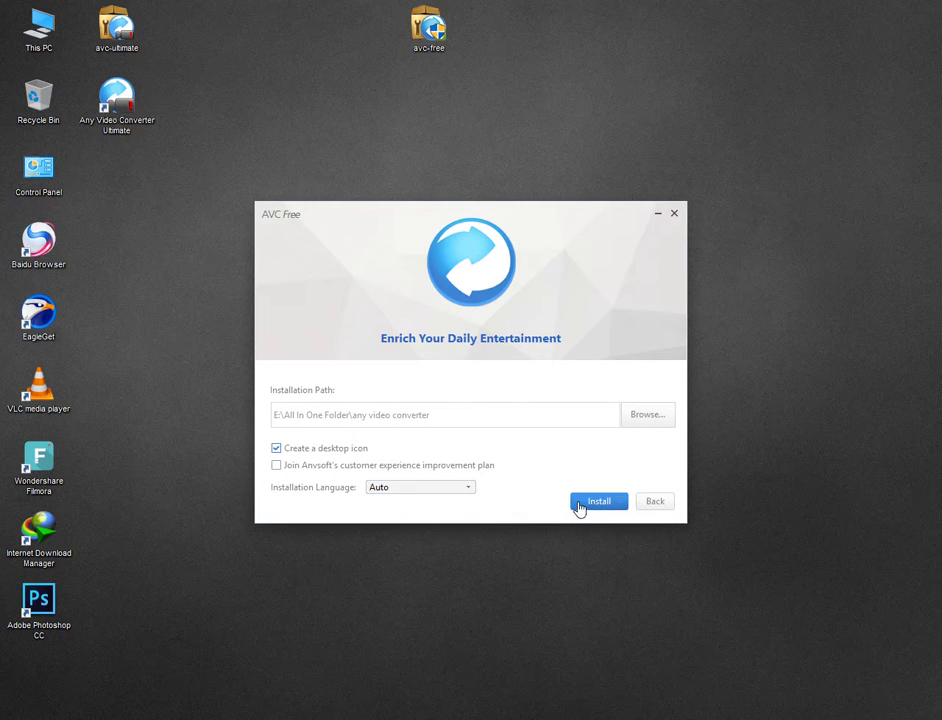
left_click(580, 506)
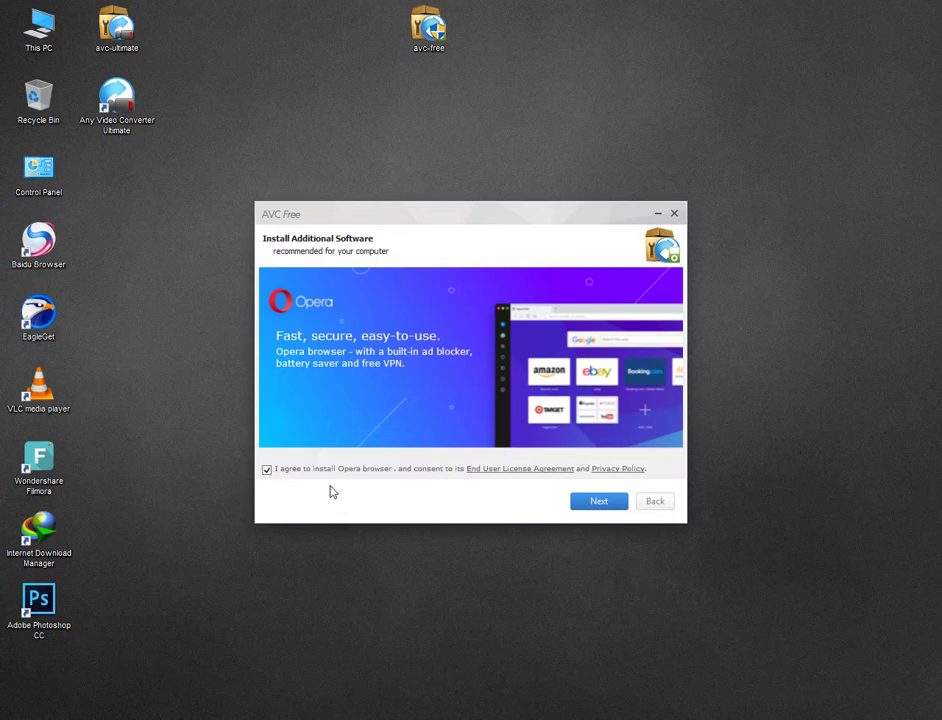
left_click(267, 470)
left_click(599, 505)
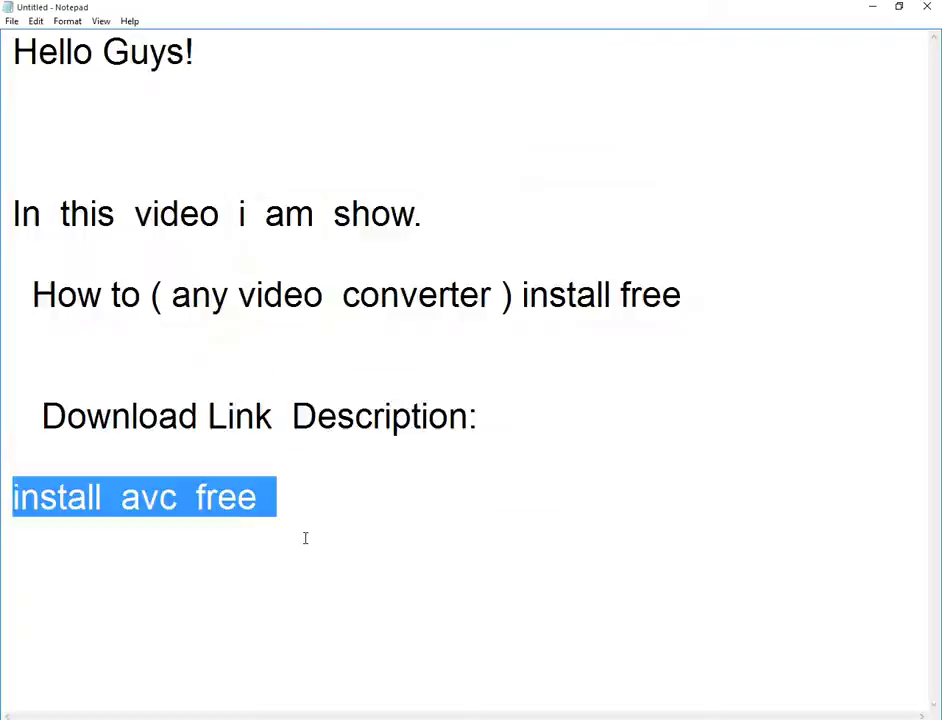
Complete the last line of the Notepad note so it reads "install avc free setup."
left_click(328, 512)
left_click_drag(159, 497, 221, 498)
left_click(275, 500)
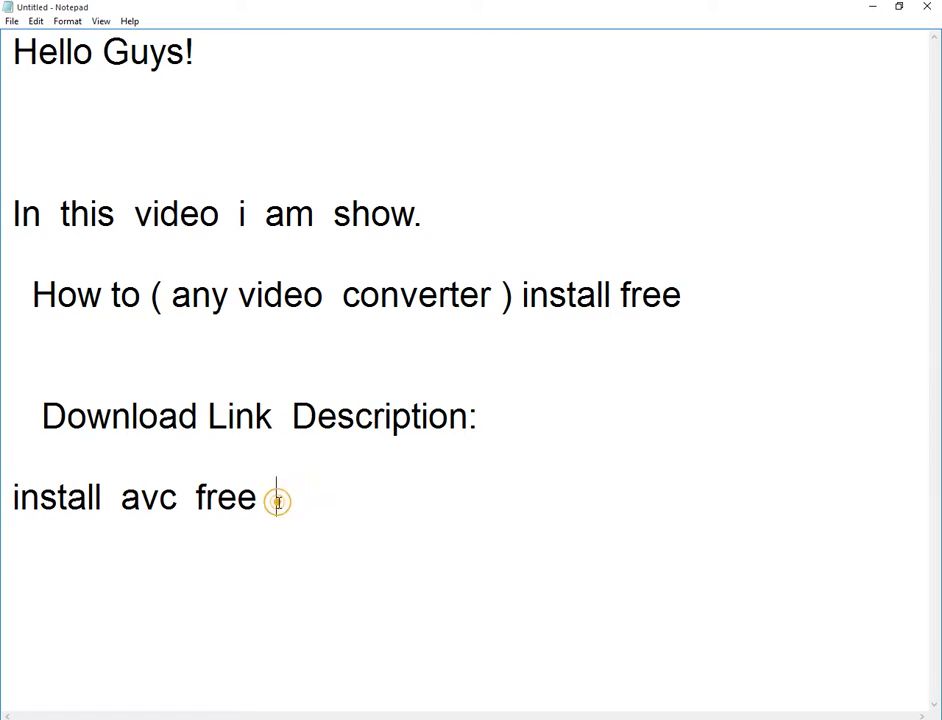
type("setu")
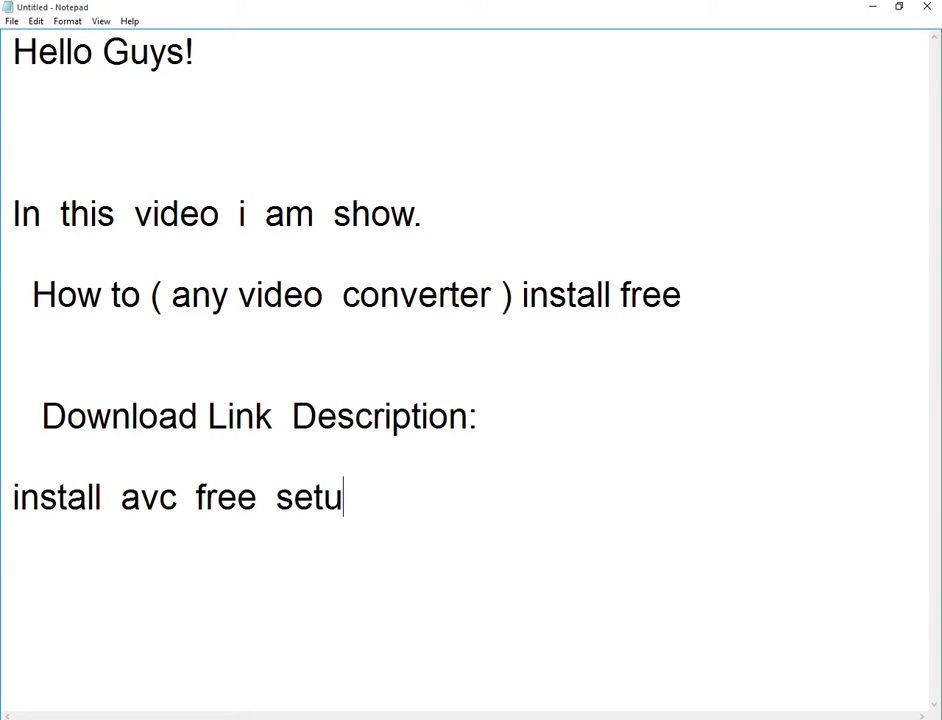
type("p.")
Add the line "Don't ultimate setup download & install." below the "install avc free setup." line and minimize the note
key("Return")
type("D")
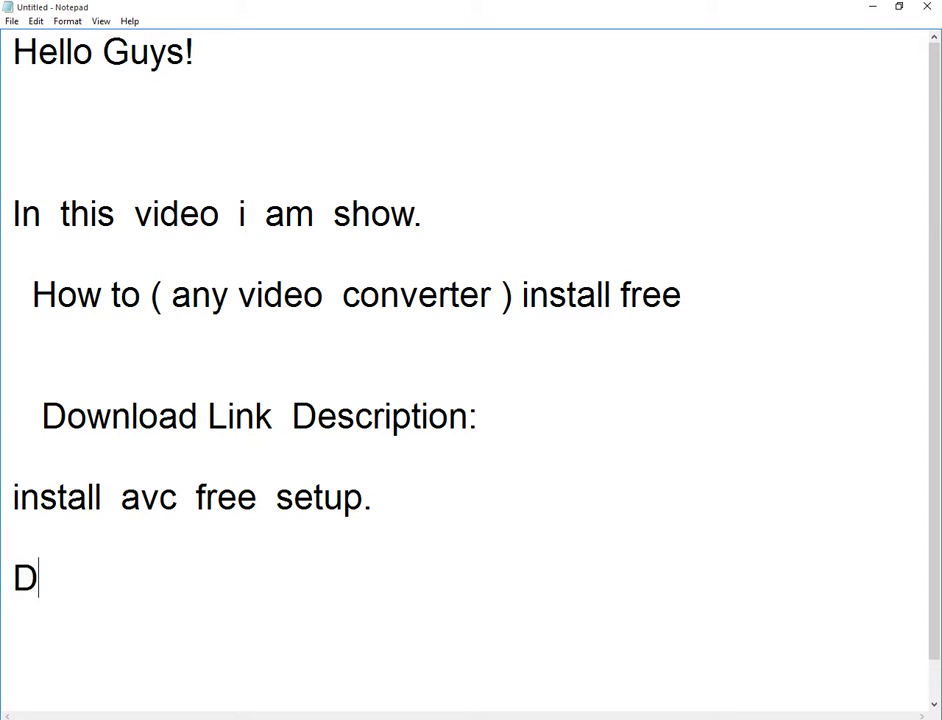
type("on't  ")
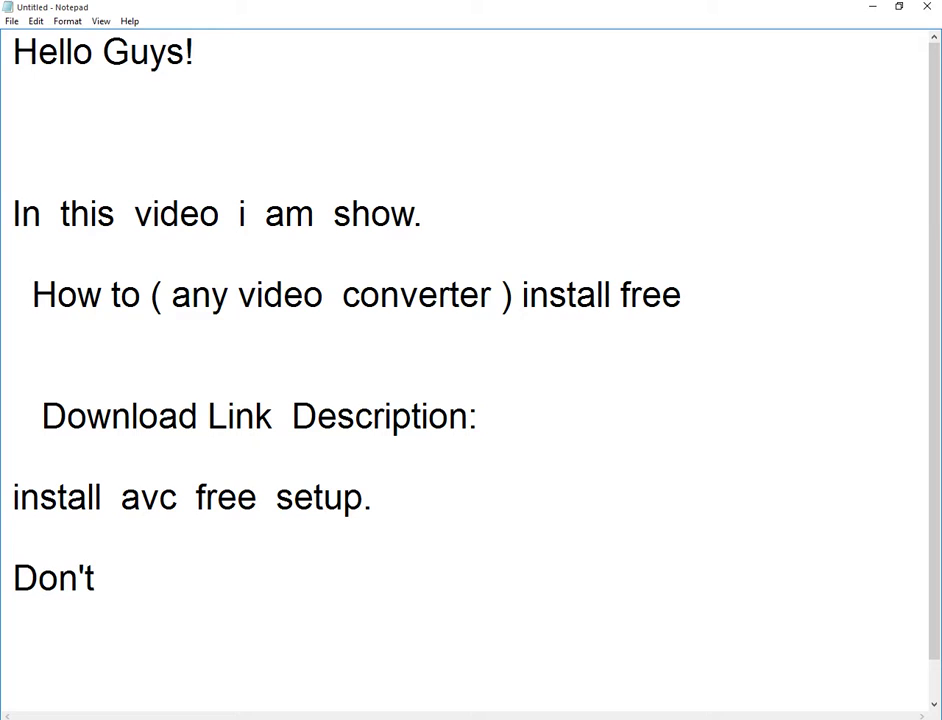
type("ultimate  setuo")
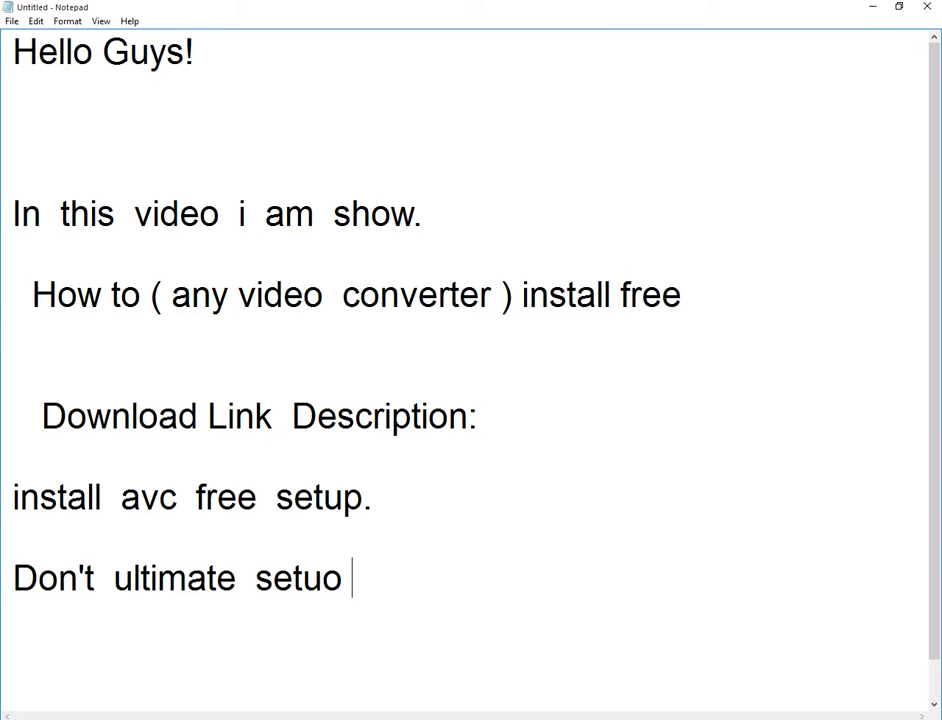
key("BackSpace")
key("BackSpace")
type("p  download")
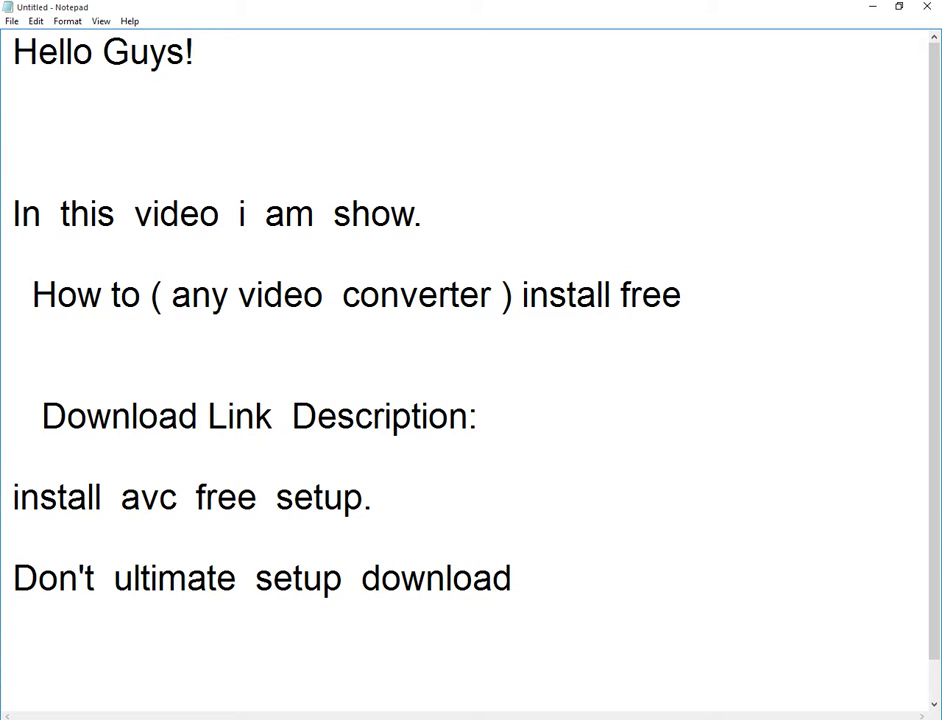
type(" &  in")
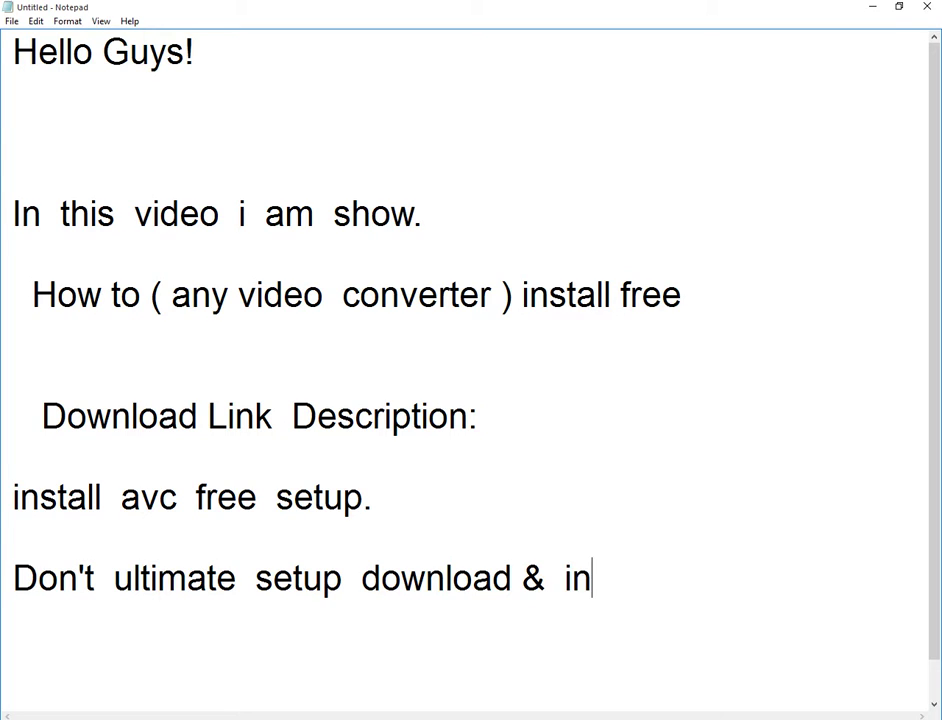
type("stall.")
left_click_drag(12, 497, 419, 508)
left_click(872, 7)
right_click(370, 70)
left_click(394, 113)
right_click(392, 108)
left_click(409, 155)
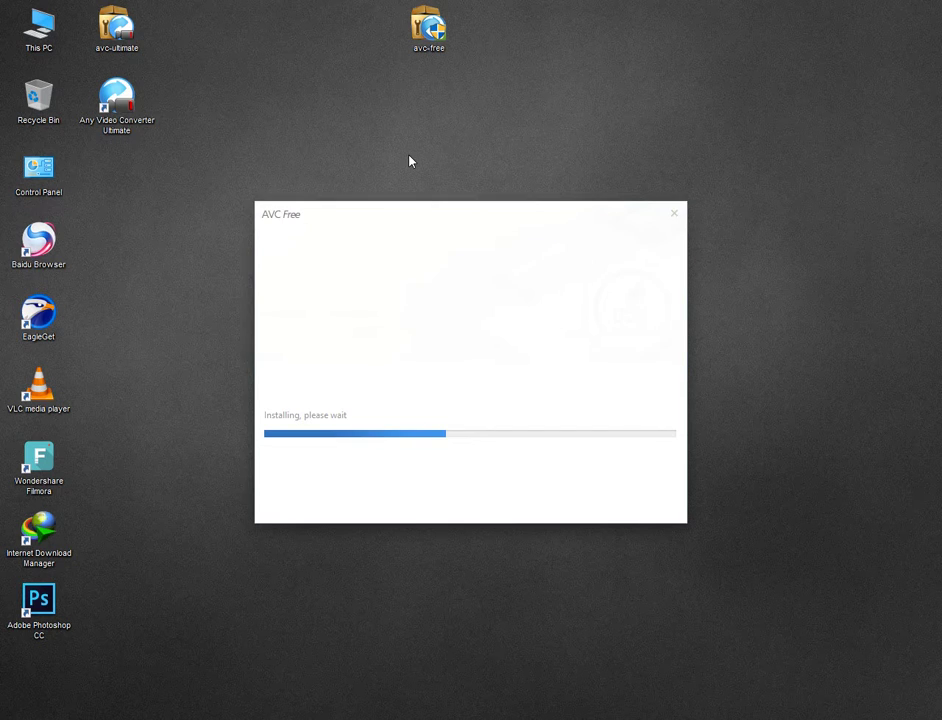